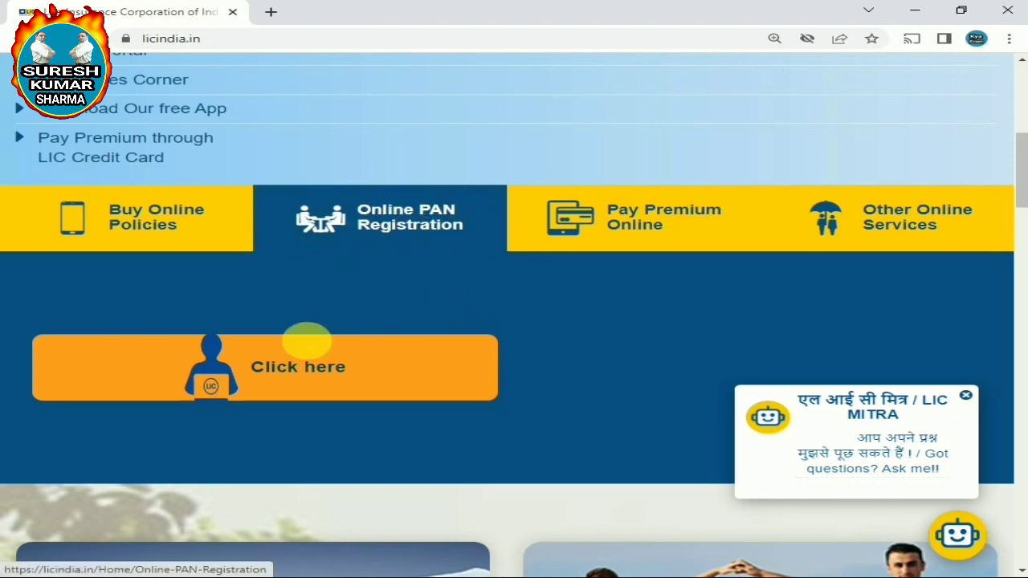
# Open the Online PAN Registration page through the orange 'Click here' banner
pyautogui.click(267, 375)
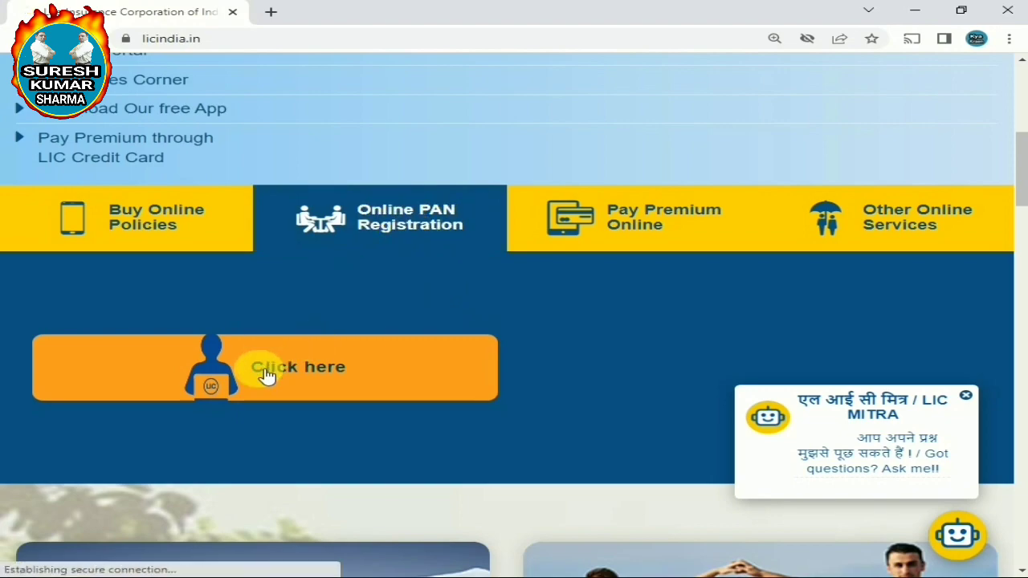
# Review the Link Your PAN To Your LIC Policies instructions and open CHECK POLICY PAN STATUS
pyautogui.moveTo(172, 81); pyautogui.dragTo(727, 83)
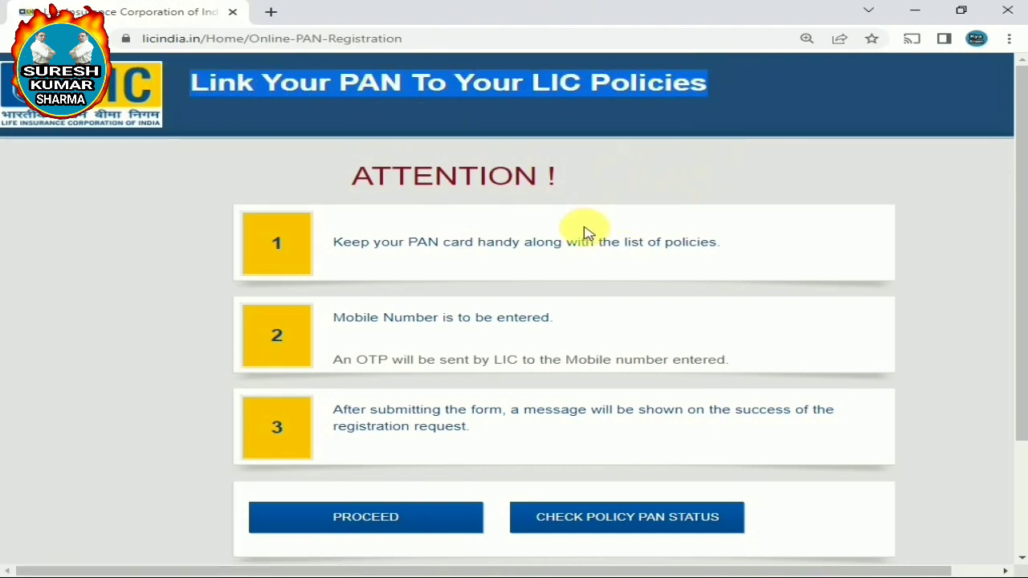
pyautogui.click(969, 290)
pyautogui.scroll(-2, 618, 532)
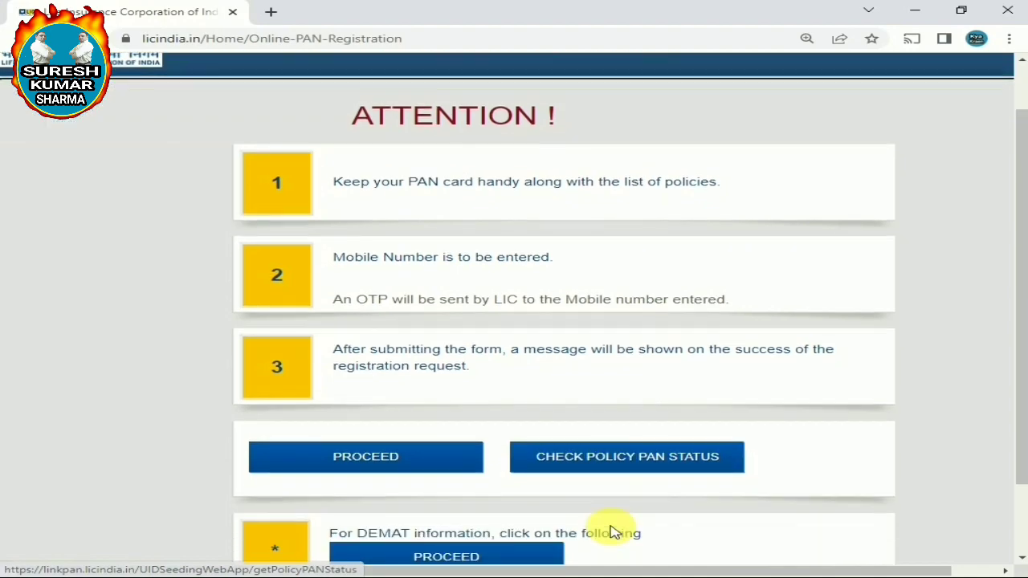
pyautogui.scroll(1, 615, 533)
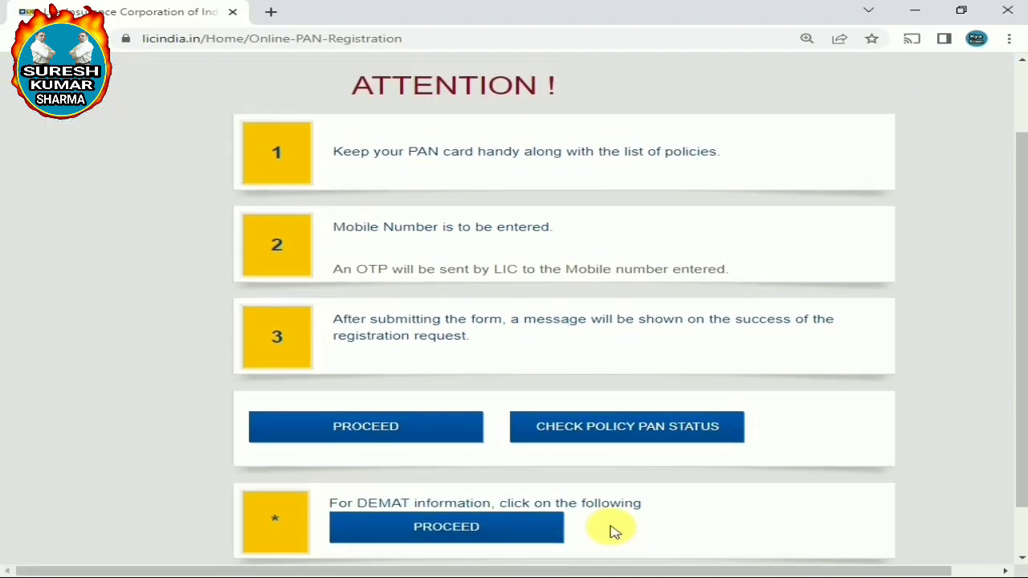
pyautogui.click(608, 429)
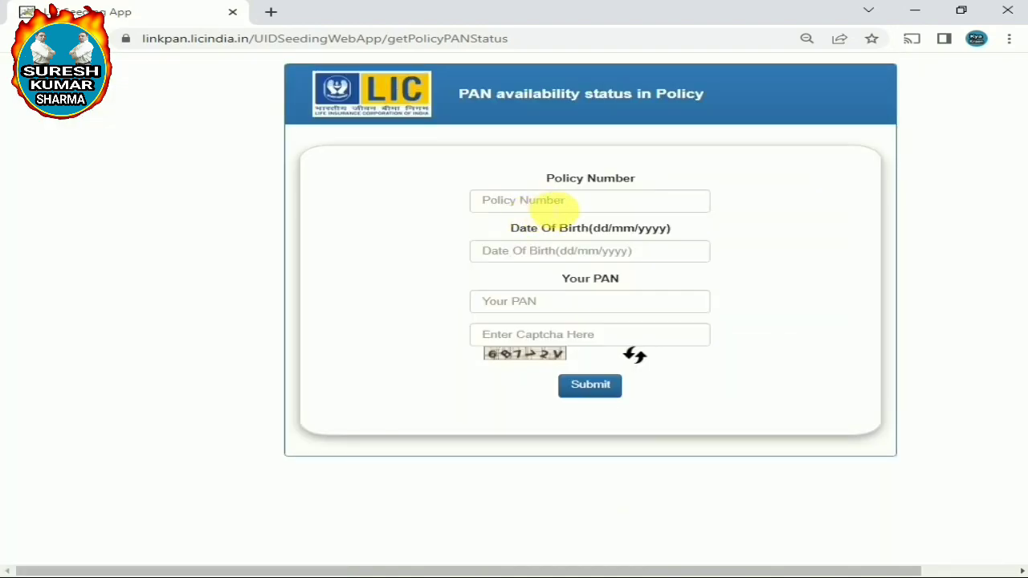
# Enter the policy number, date of birth and PAN into the status form
pyautogui.click(556, 209)
pyautogui.write('12')
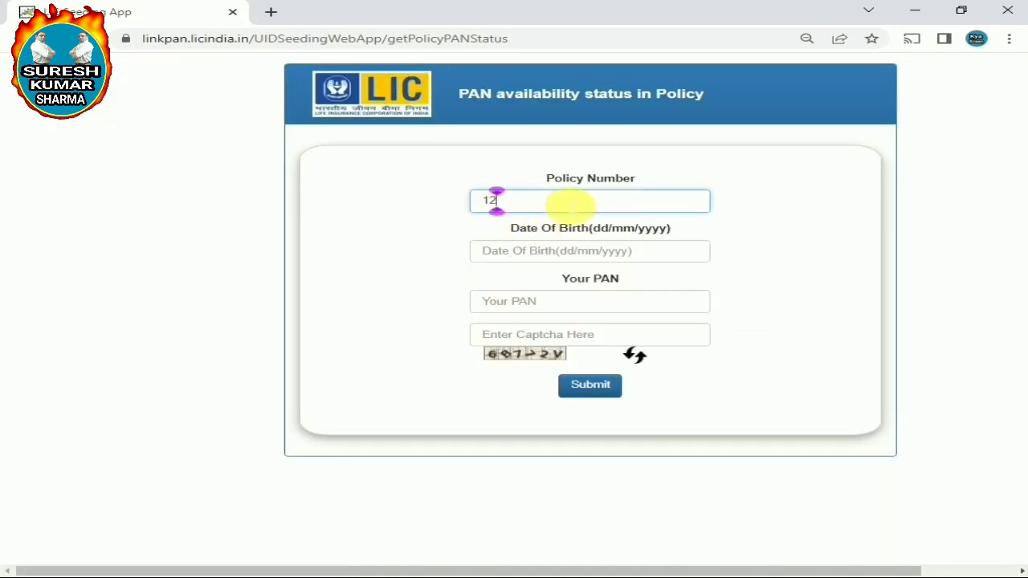
pyautogui.write('345678')
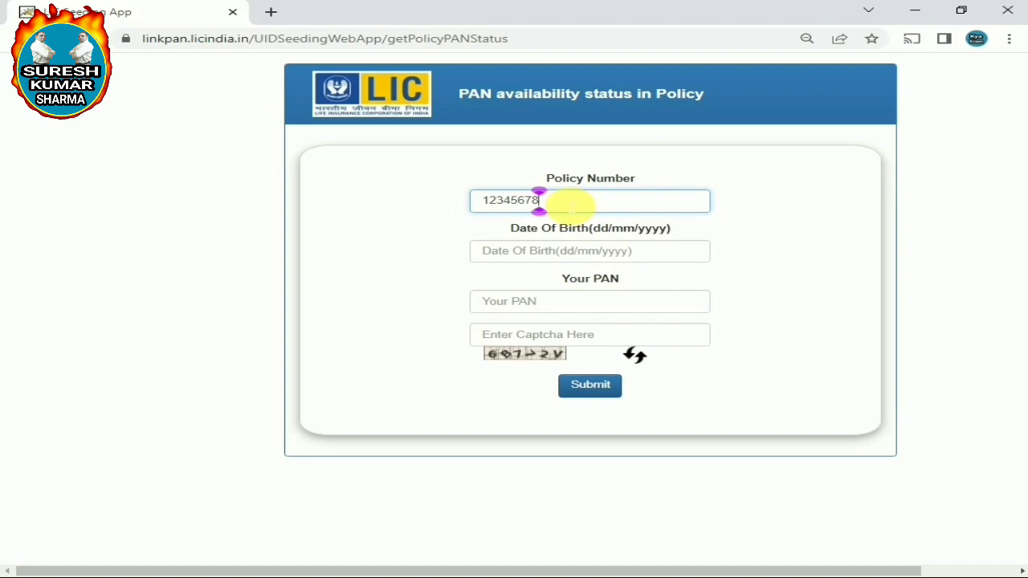
pyautogui.write('9')
pyautogui.click(552, 252)
pyautogui.write('01/01/1999')
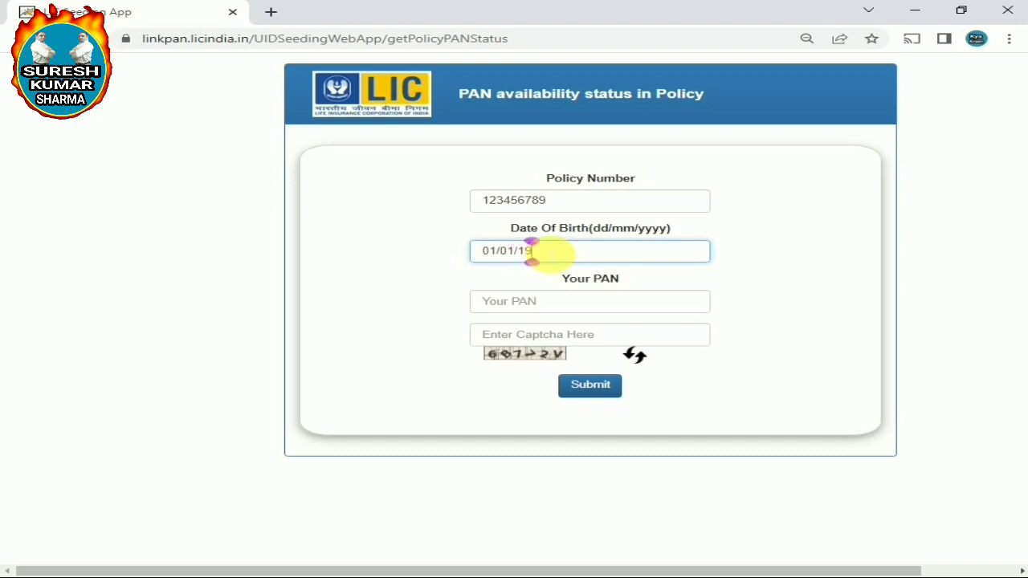
pyautogui.click(577, 302)
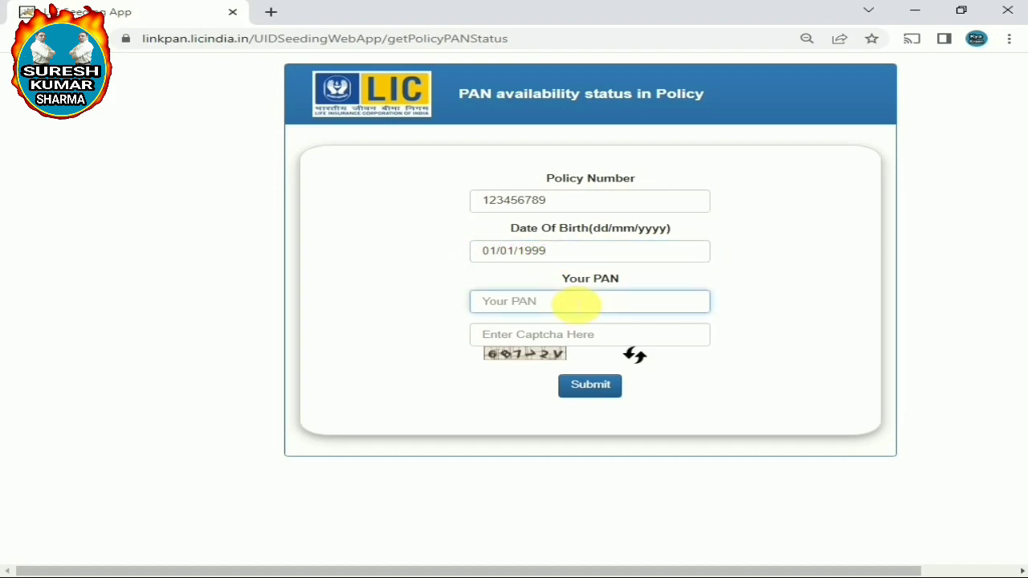
pyautogui.write('XY')
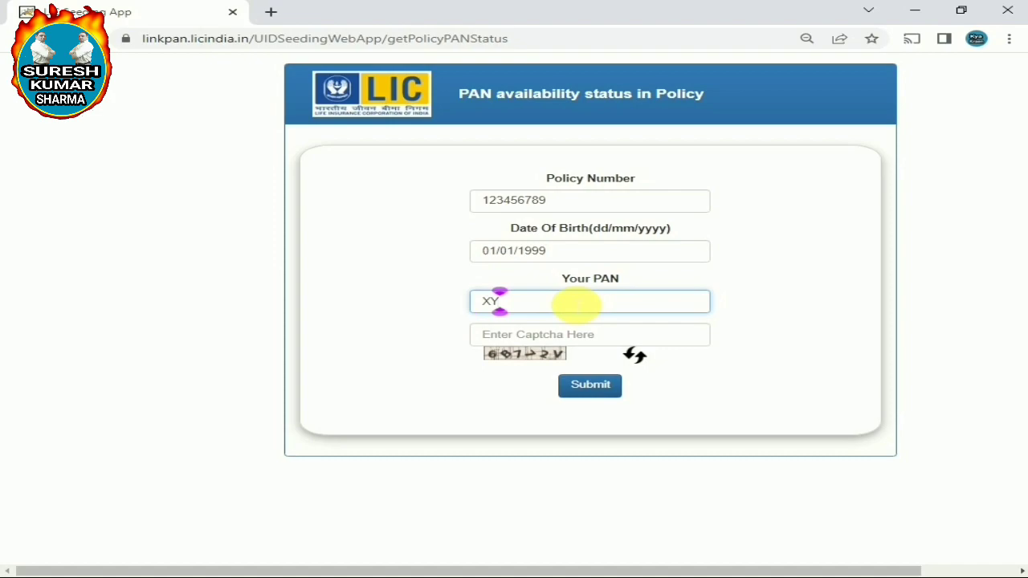
pyautogui.write('Z1234P')
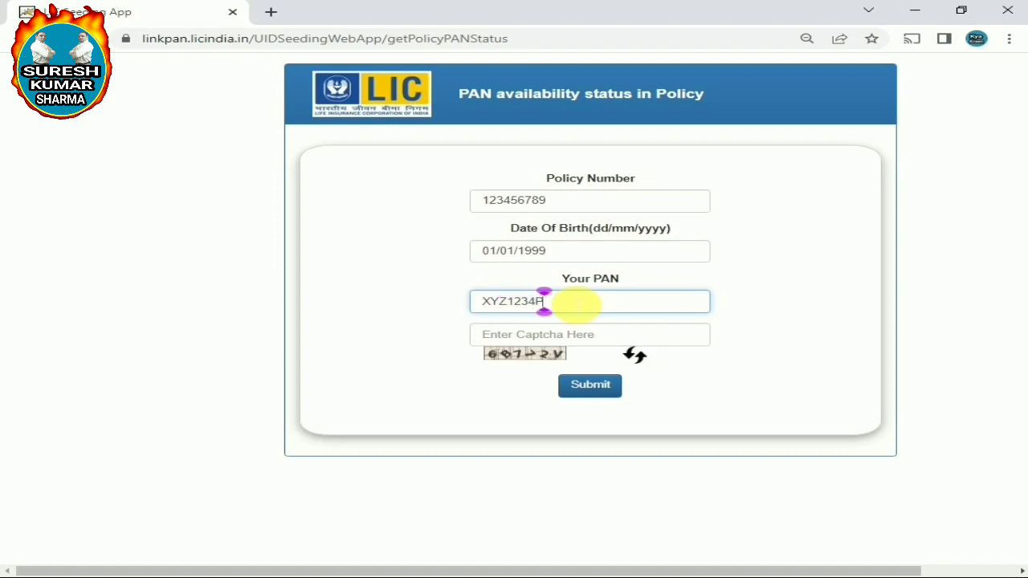
# Enter the captcha, correcting its mistyped last character, and submit the PAN availability check
pyautogui.click(542, 336)
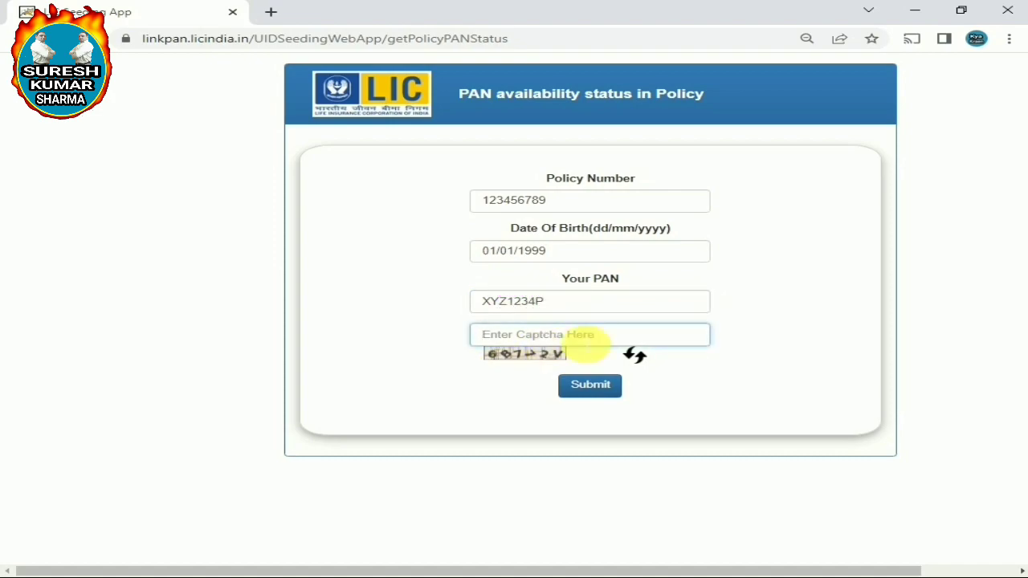
pyautogui.write('6')
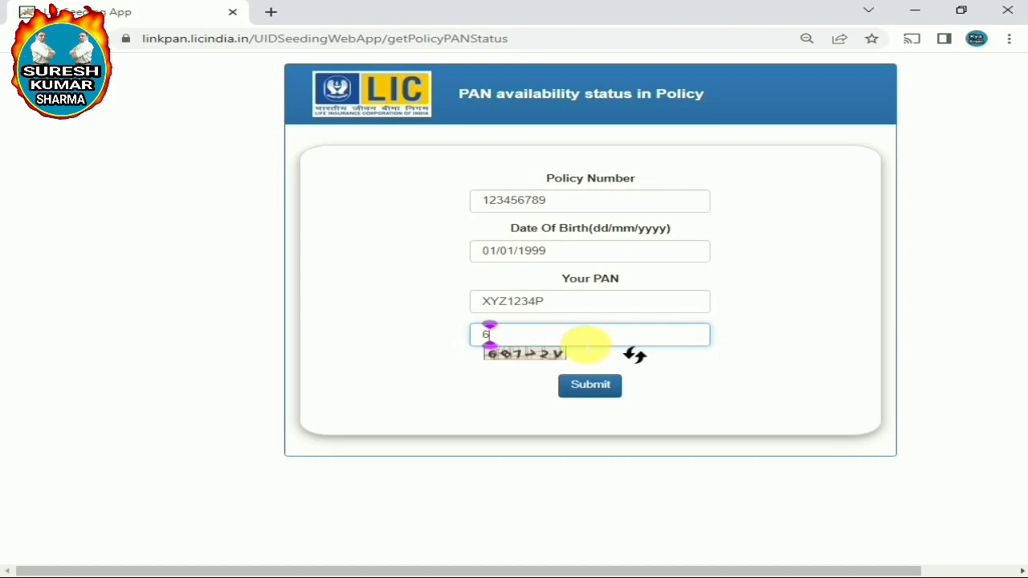
pyautogui.write('B7')
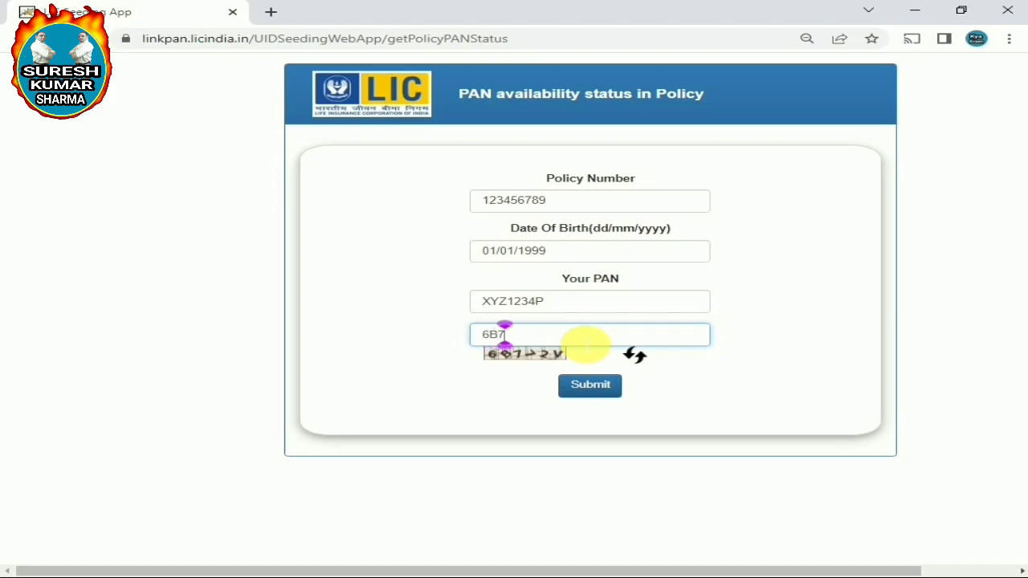
pyautogui.write('72K')
pyautogui.press('BackSpace')
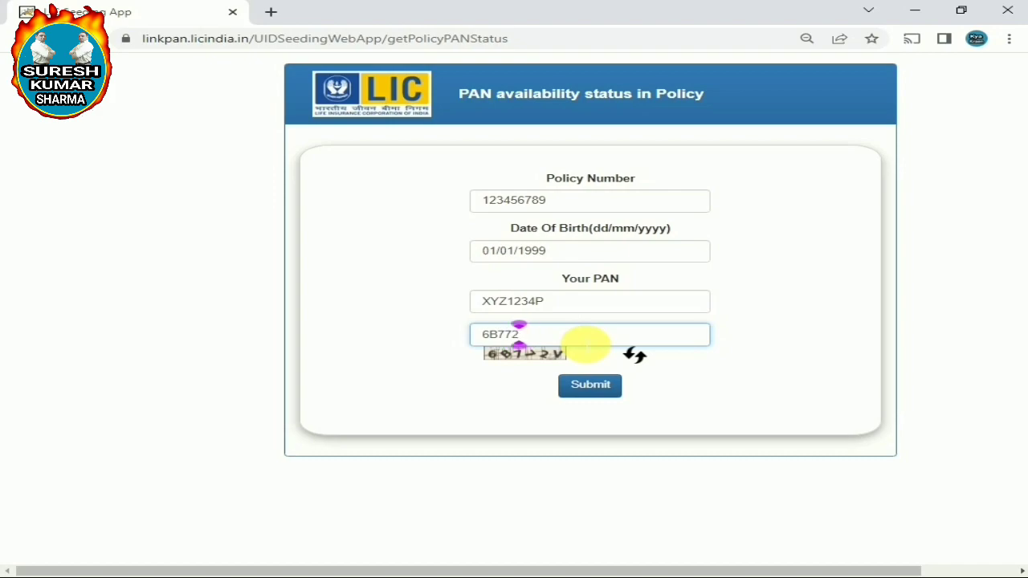
pyautogui.write('Y')
pyautogui.click(634, 356)
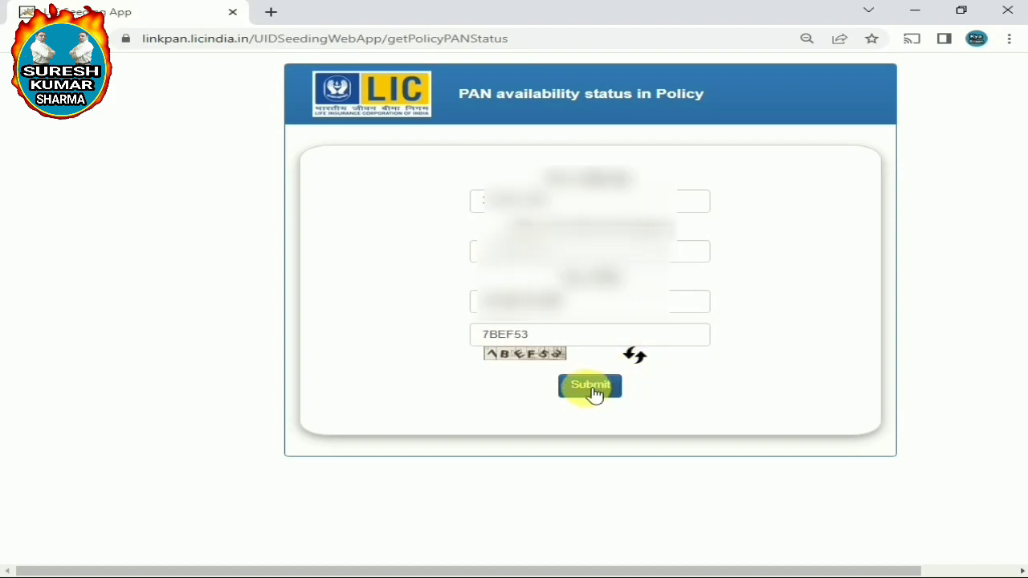
pyautogui.click(596, 388)
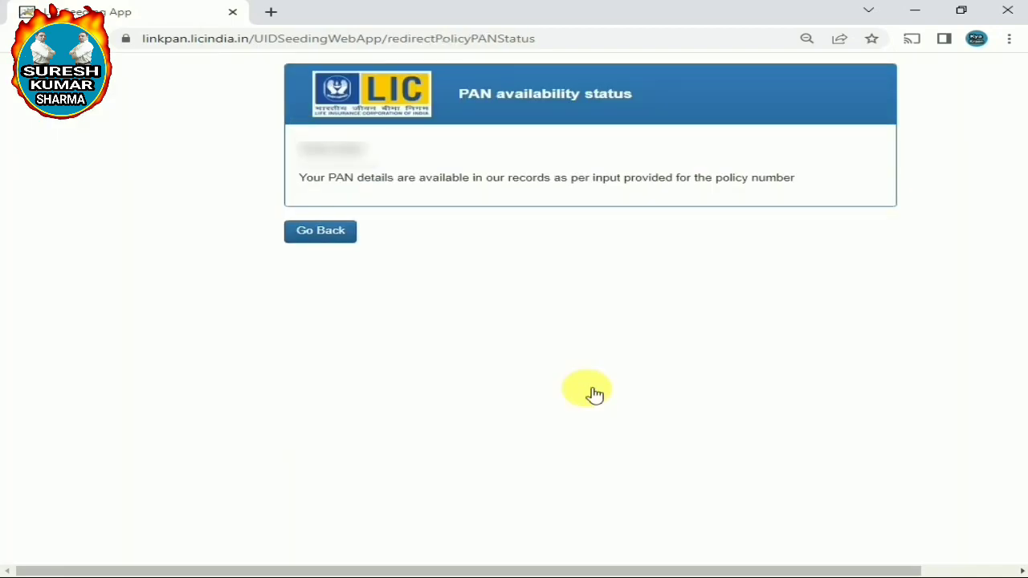
# Read the PAN availability result, then go back and resubmit the status check
pyautogui.moveTo(296, 151); pyautogui.dragTo(370, 152)
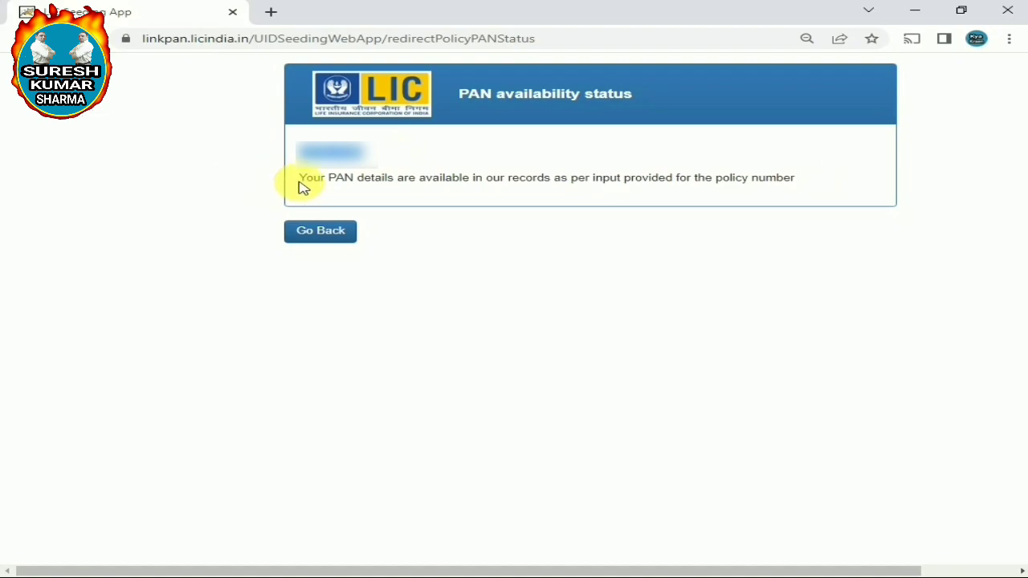
pyautogui.moveTo(299, 177); pyautogui.dragTo(881, 184)
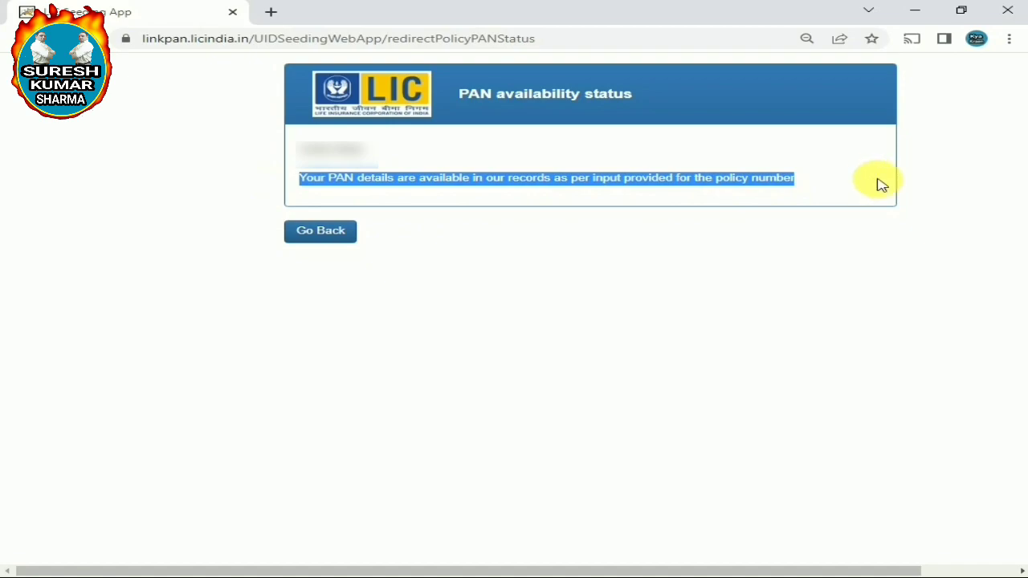
pyautogui.click(881, 184)
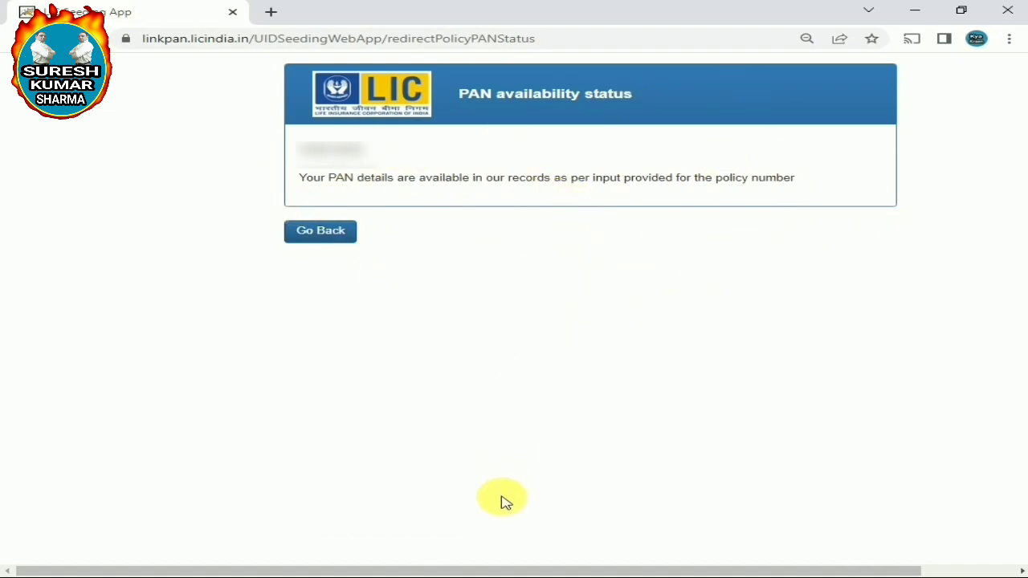
pyautogui.click(333, 233)
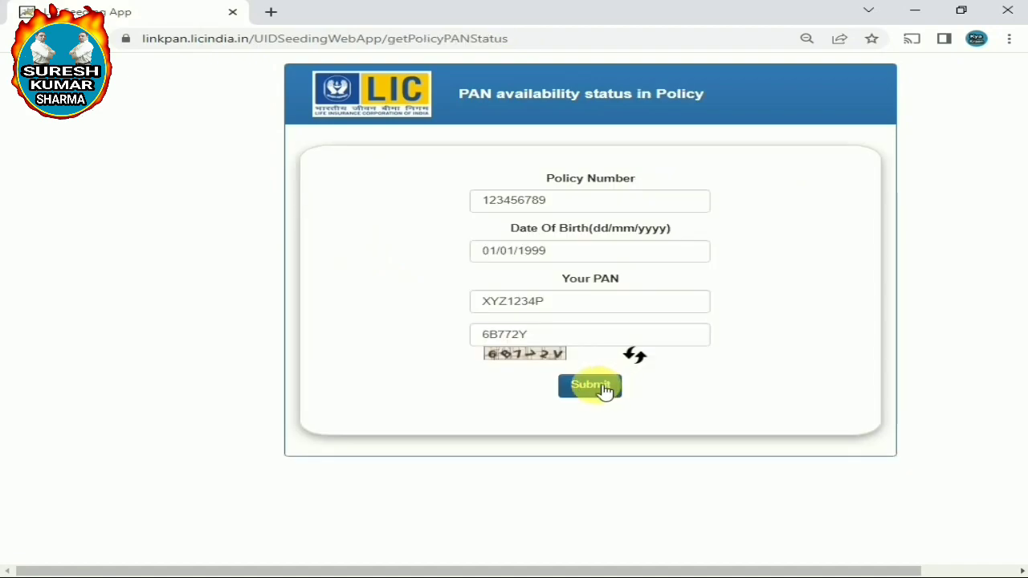
pyautogui.click(598, 391)
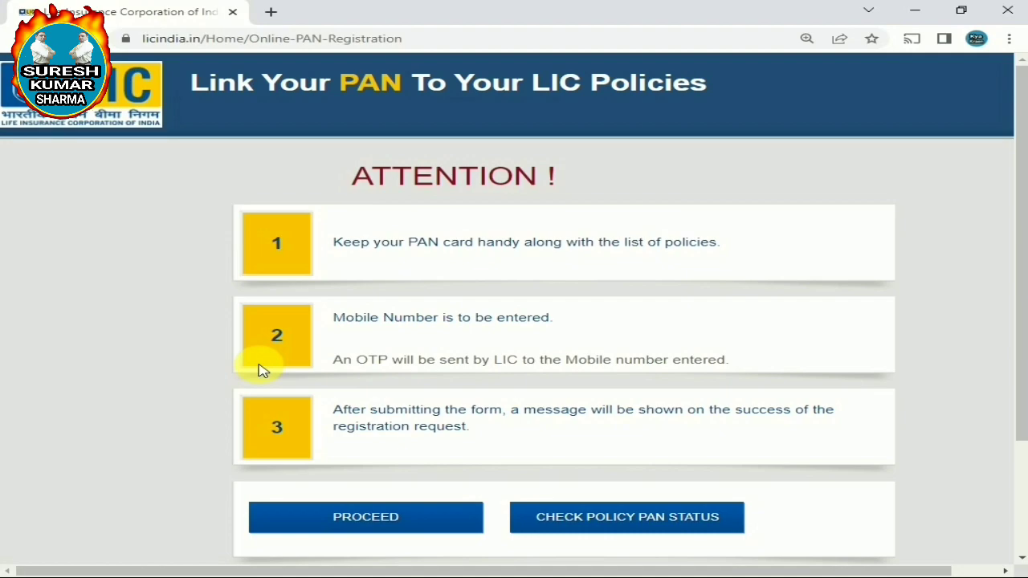
# Review the Link Your PAN page and open the first PROCEED form for linking PAN
pyautogui.scroll(-1, 262, 370)
pyautogui.scroll(1, 262, 370)
pyautogui.moveTo(188, 81); pyautogui.dragTo(728, 80)
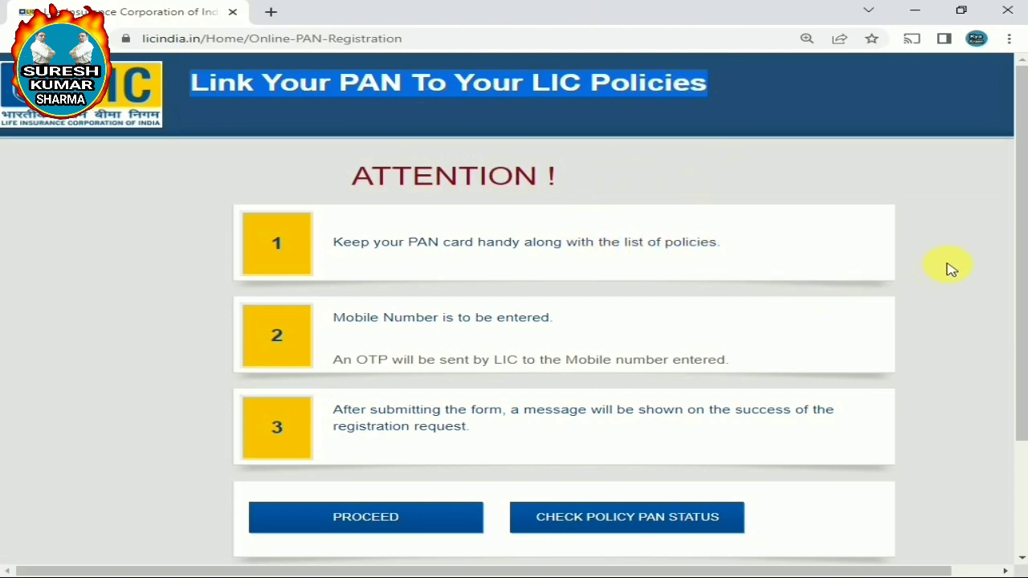
pyautogui.click(968, 294)
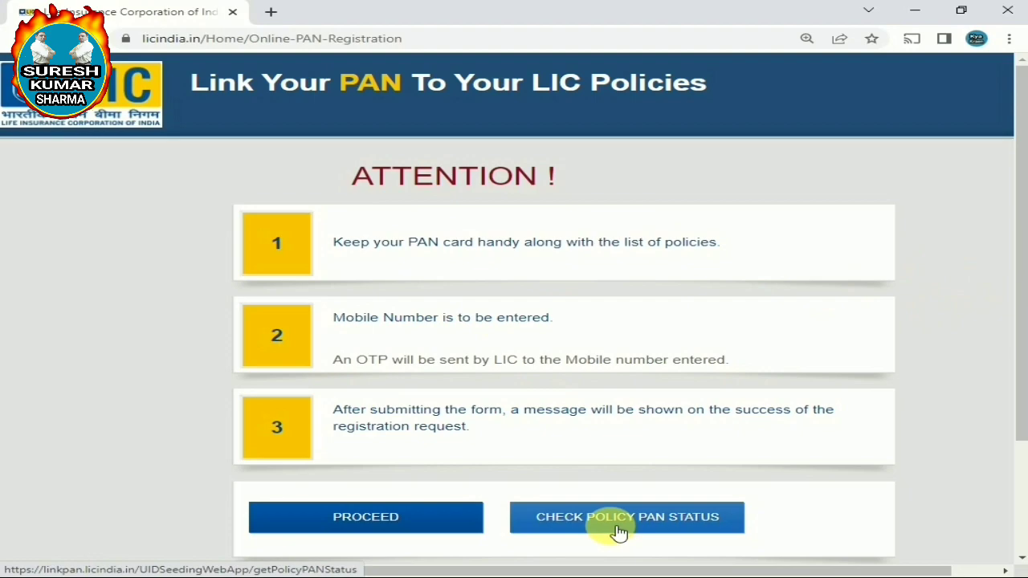
pyautogui.scroll(-2, 615, 530)
pyautogui.scroll(-3, 615, 530)
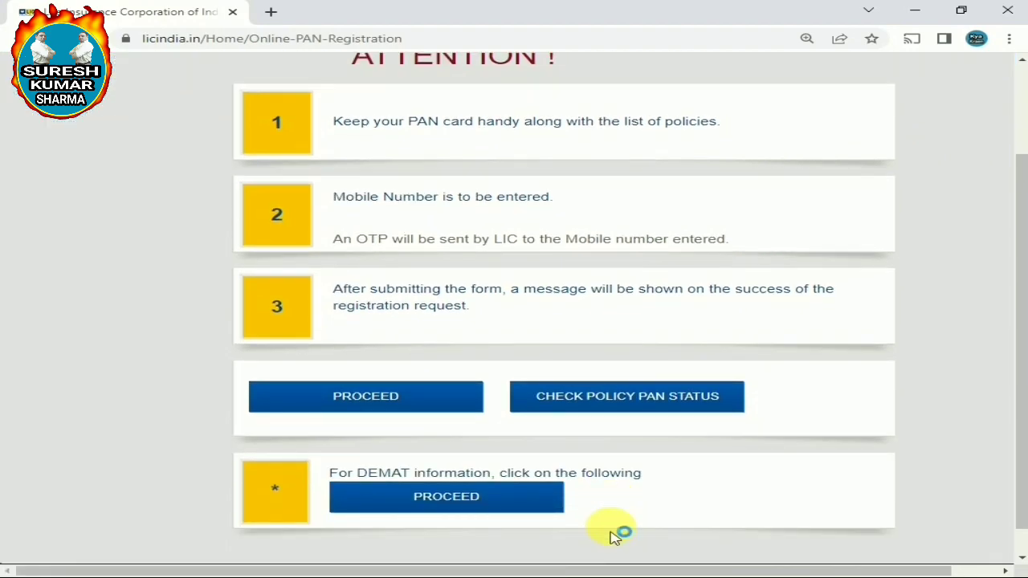
pyautogui.scroll(1, 615, 536)
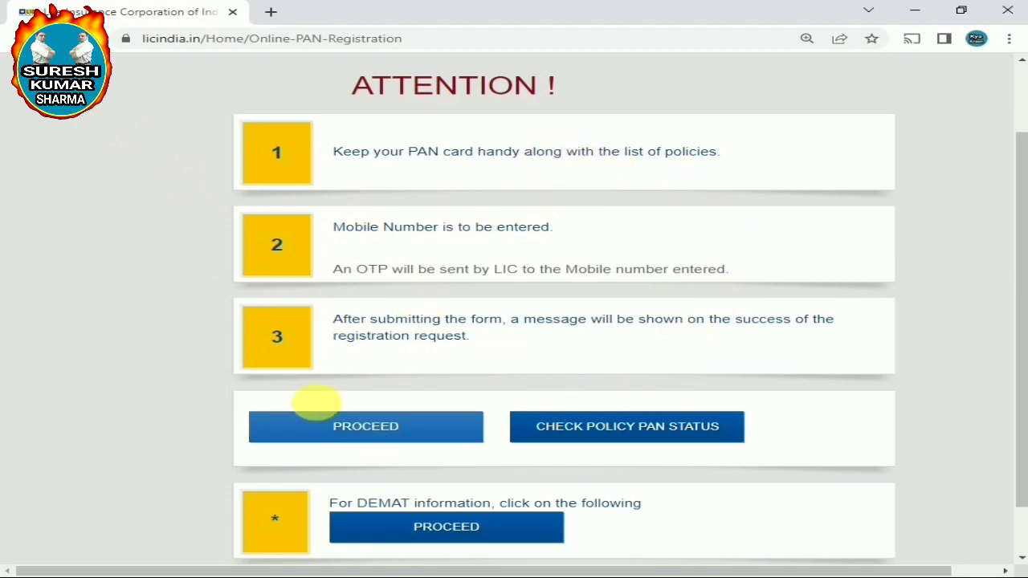
pyautogui.click(399, 441)
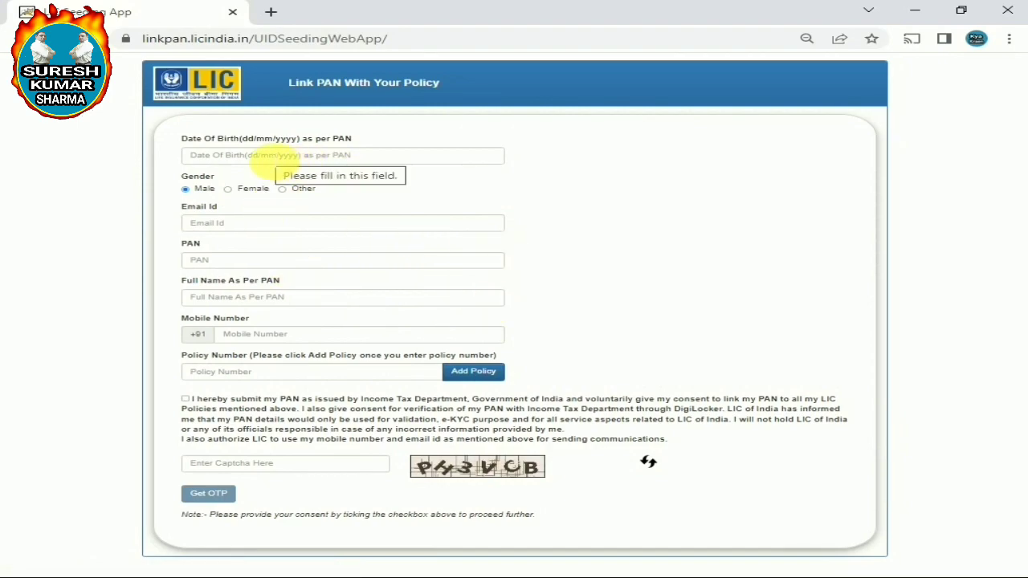
# Enter the date of birth as per PAN and select Male as gender
pyautogui.click(261, 160)
pyautogui.write('01/01')
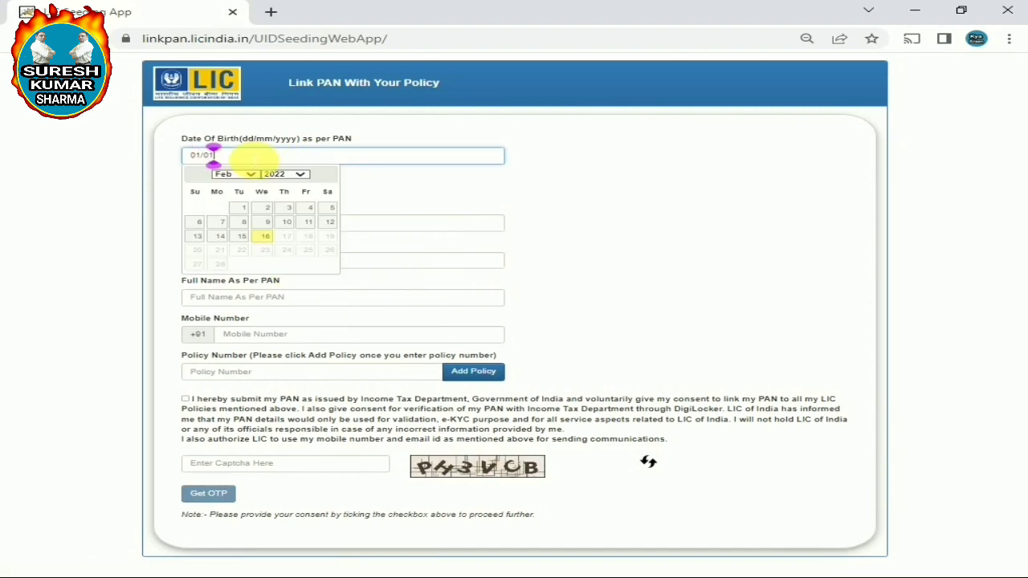
pyautogui.write('/1999')
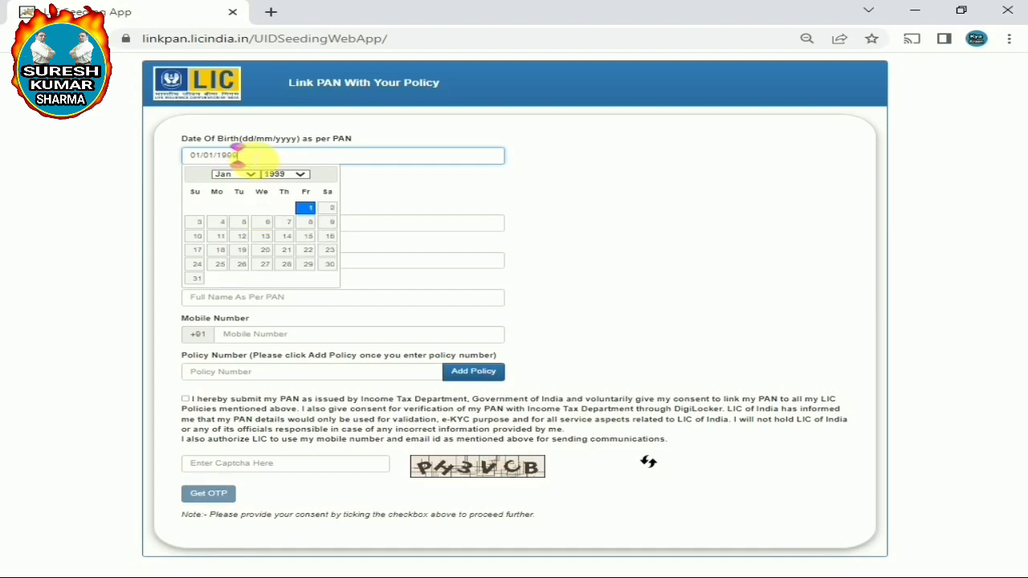
pyautogui.click(532, 184)
pyautogui.click(187, 189)
pyautogui.click(228, 189)
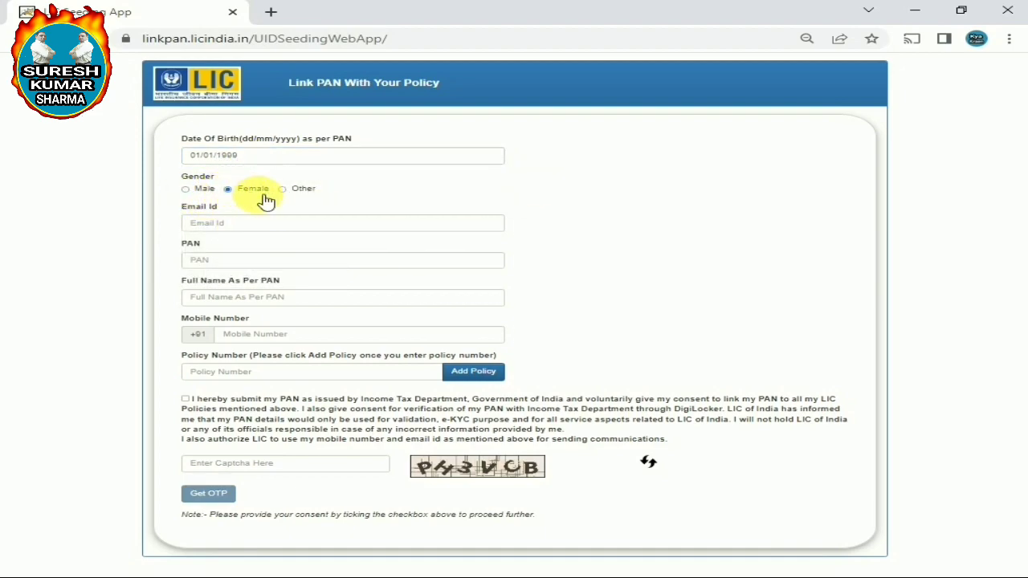
pyautogui.click(201, 193)
# Fill in the applicant's Gmail e-mail address and PAN
pyautogui.click(218, 224)
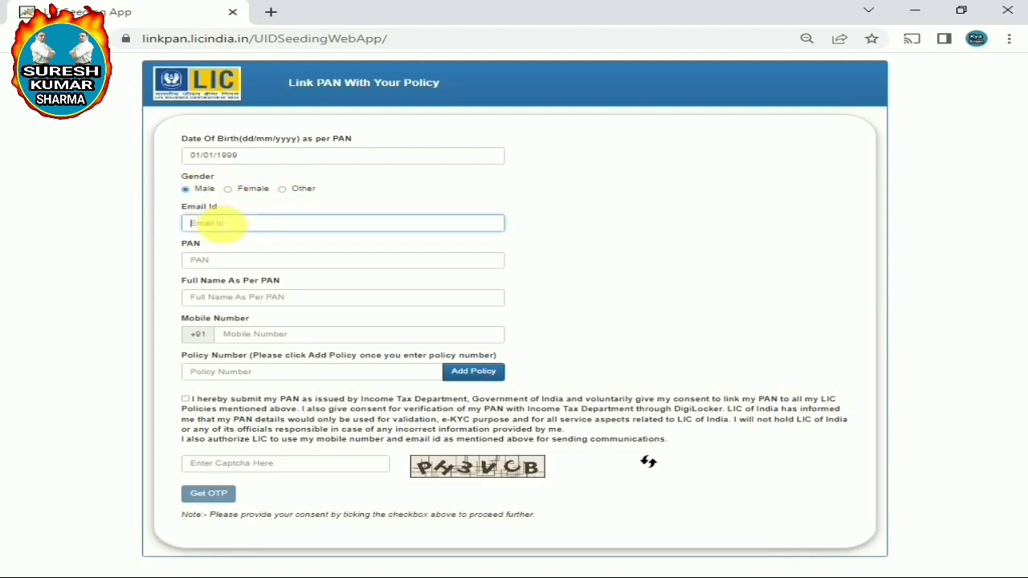
pyautogui.write('123')
pyautogui.click(206, 224)
pyautogui.write('@gmail.com')
pyautogui.click(281, 261)
pyautogui.write('BFG123')
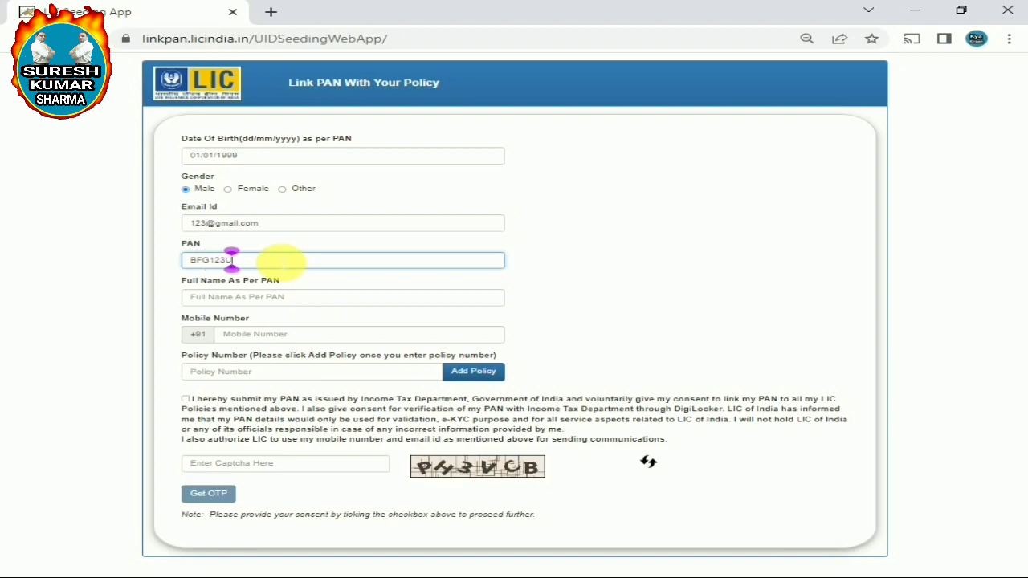
pyautogui.click(567, 287)
# Enter the full name as per PAN, the mobile number and the policy number
pyautogui.click(305, 303)
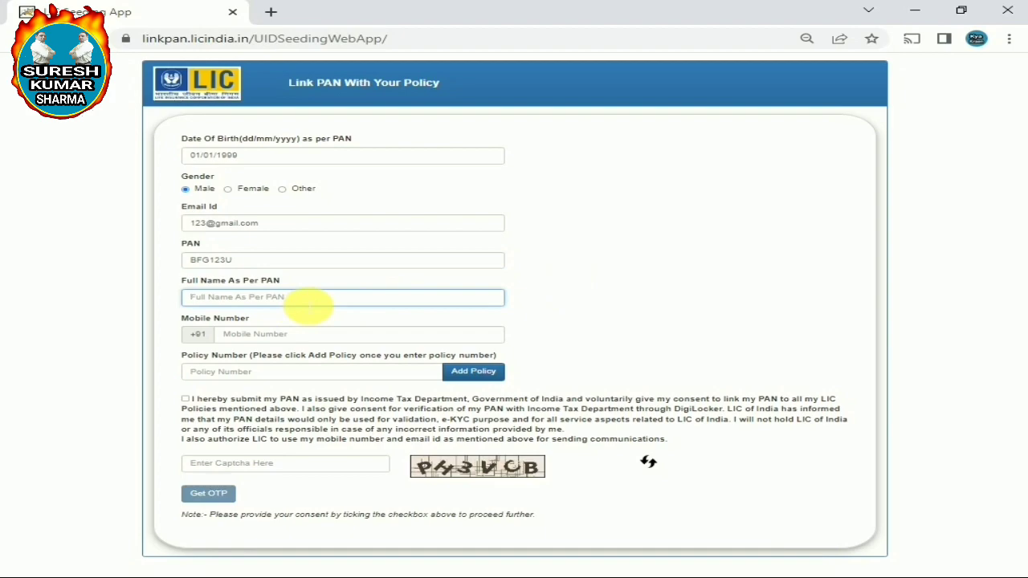
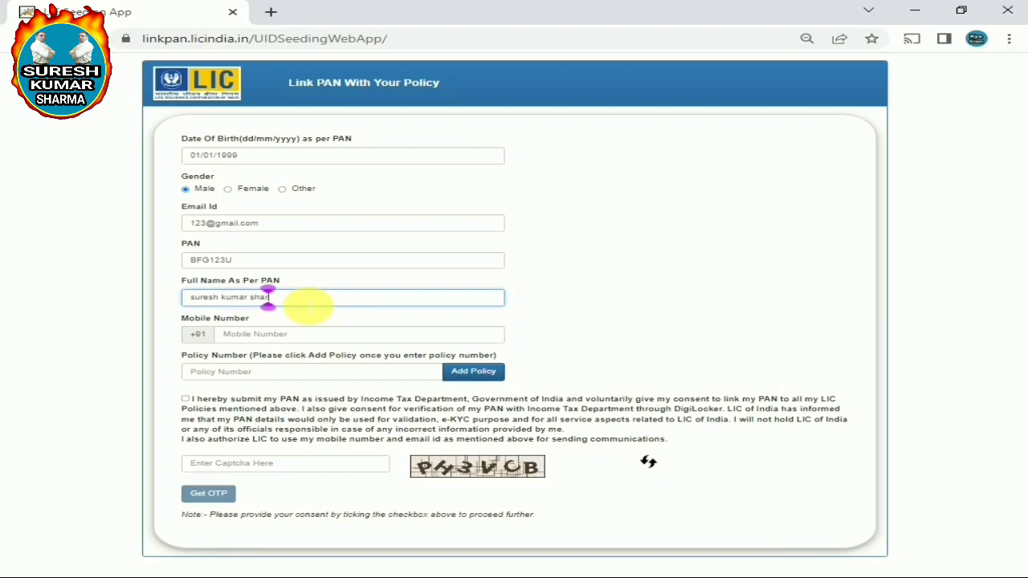
pyautogui.click(277, 333)
pyautogui.write('12')
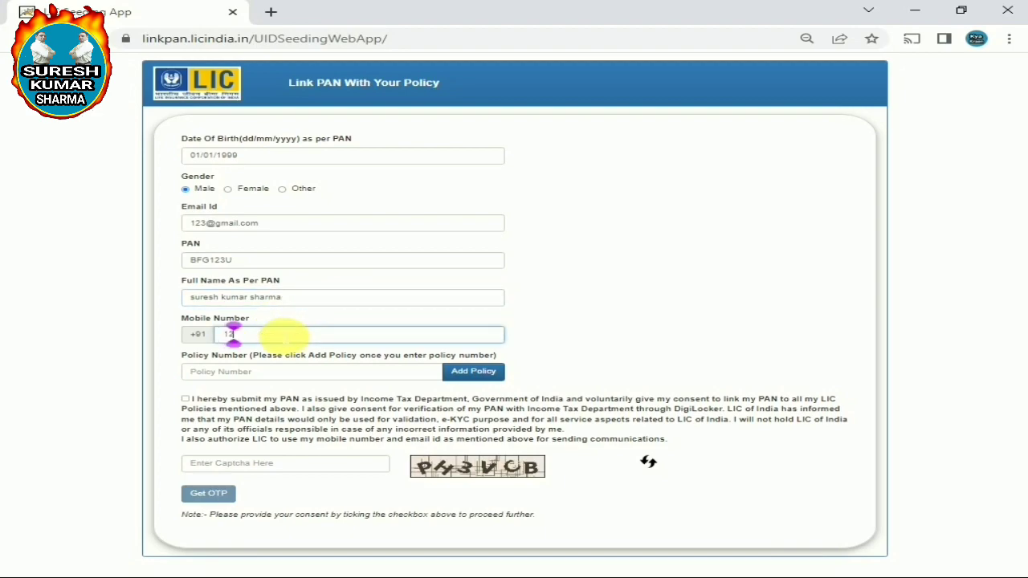
pyautogui.write('34567890')
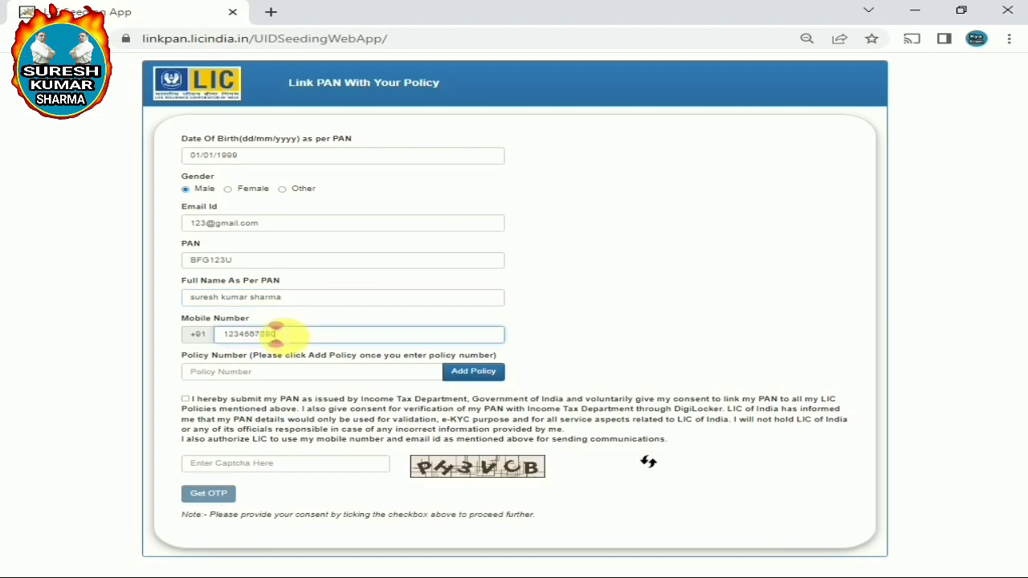
pyautogui.click(260, 373)
pyautogui.write('1234')
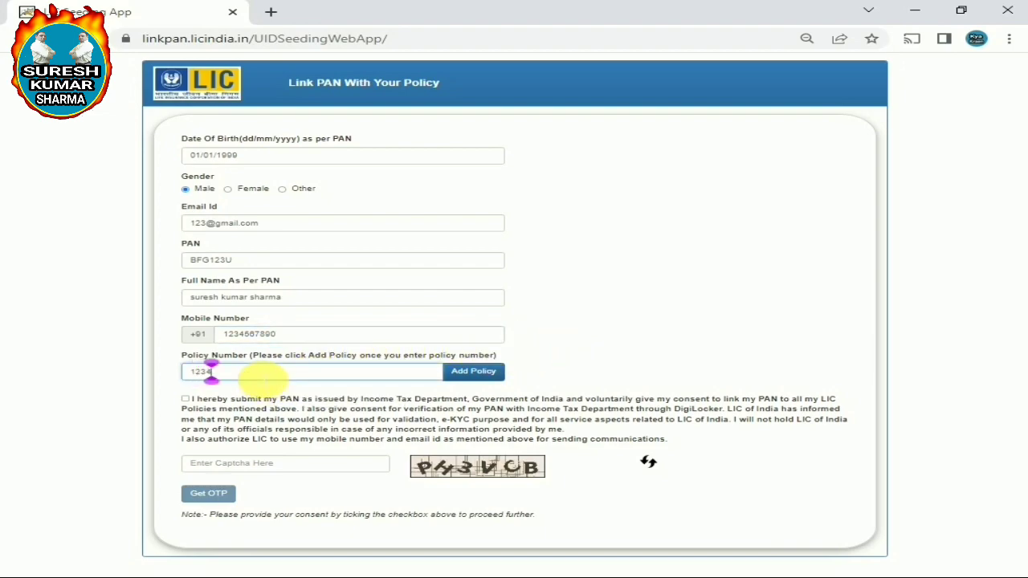
pyautogui.write('56789')
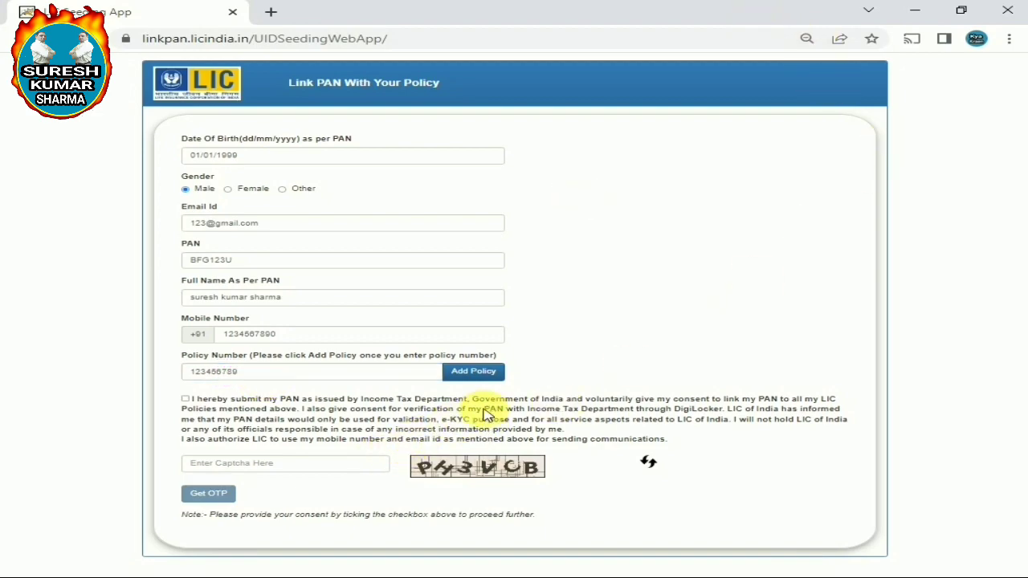
# Add the entered policy number to the Link PAN form
pyautogui.click(490, 374)
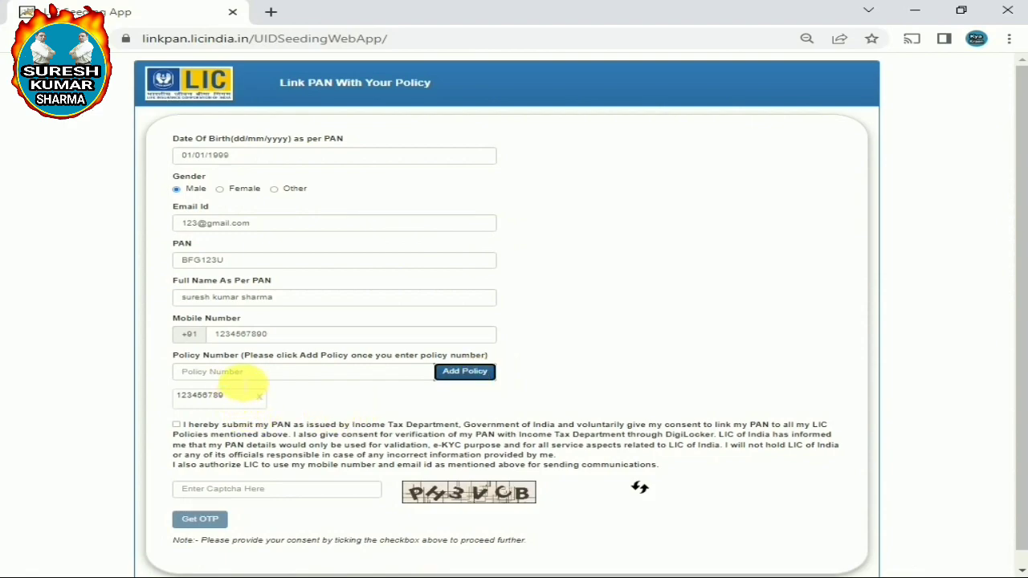
pyautogui.click(405, 402)
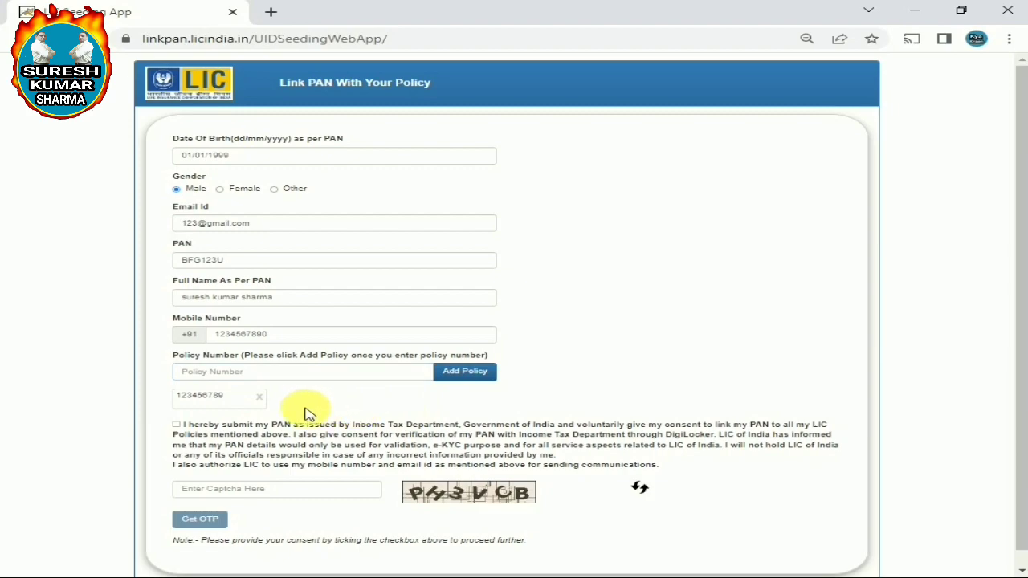
pyautogui.click(258, 397)
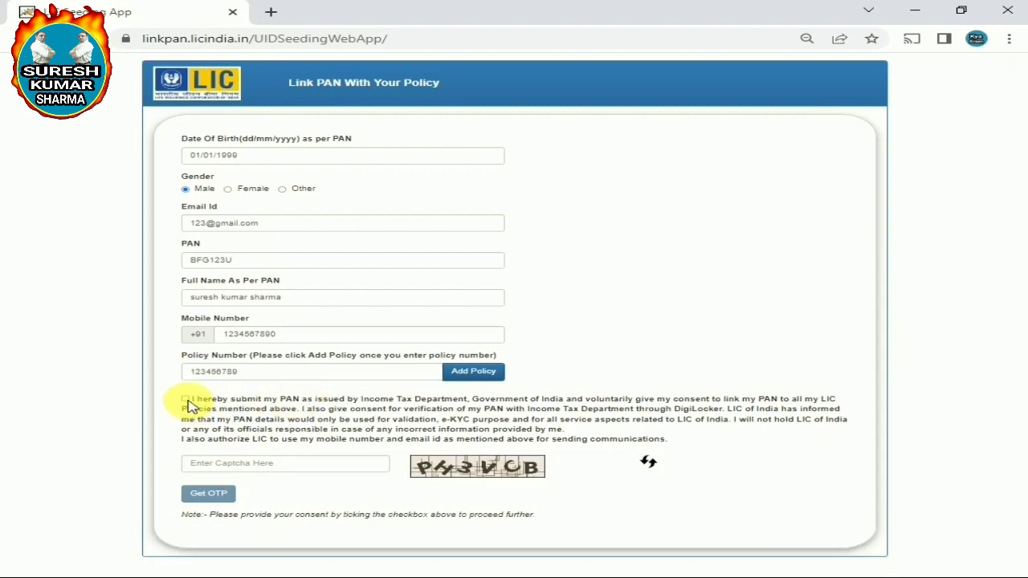
# Tick the consent checkbox, enter the shown captcha code and request the OTP
pyautogui.click(185, 399)
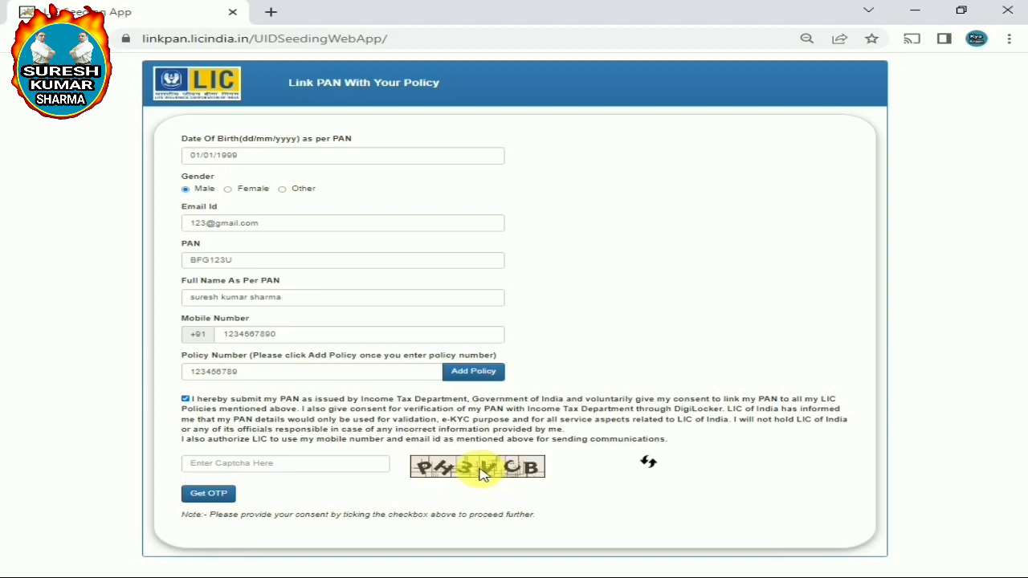
pyautogui.click(326, 465)
pyautogui.write('PH')
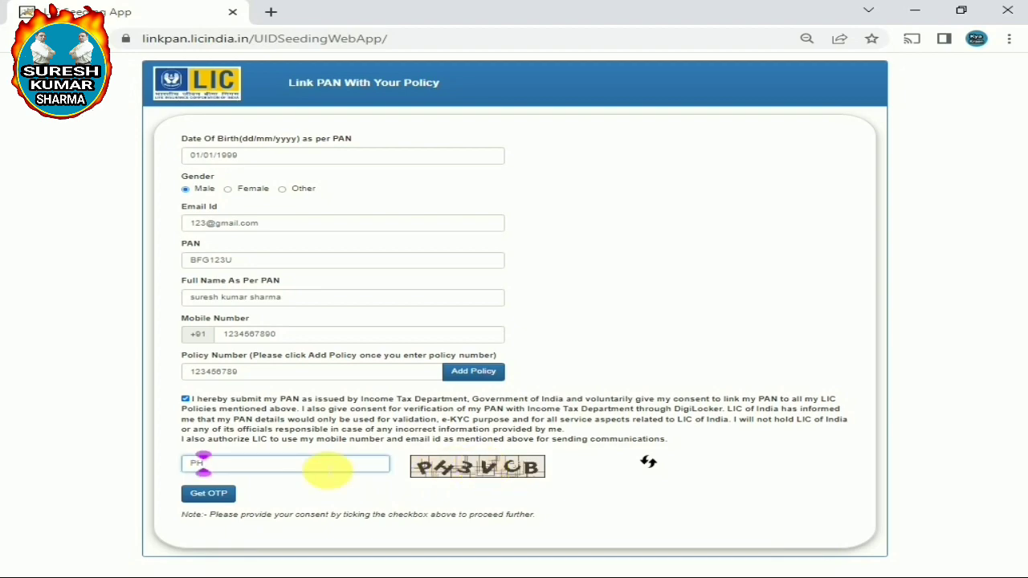
pyautogui.write('3VCB')
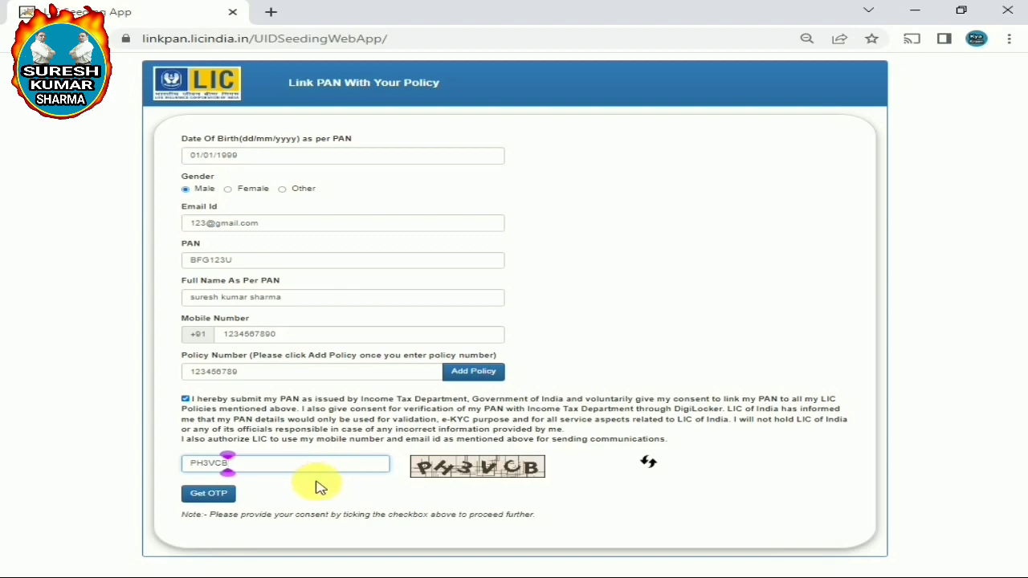
pyautogui.click(209, 494)
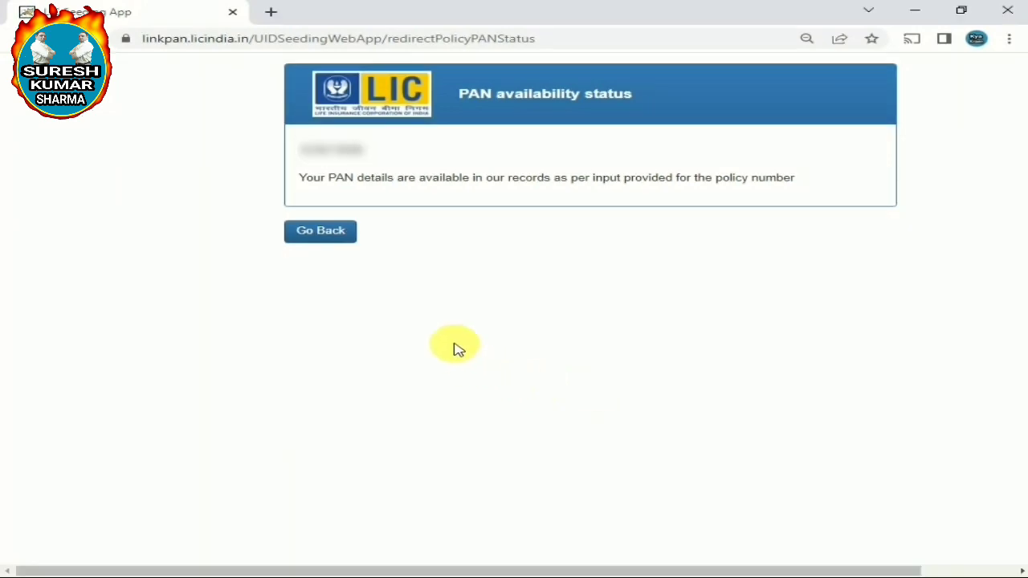
# Read the confirmation that the PAN details are available for the policy
pyautogui.moveTo(294, 183); pyautogui.dragTo(811, 184)
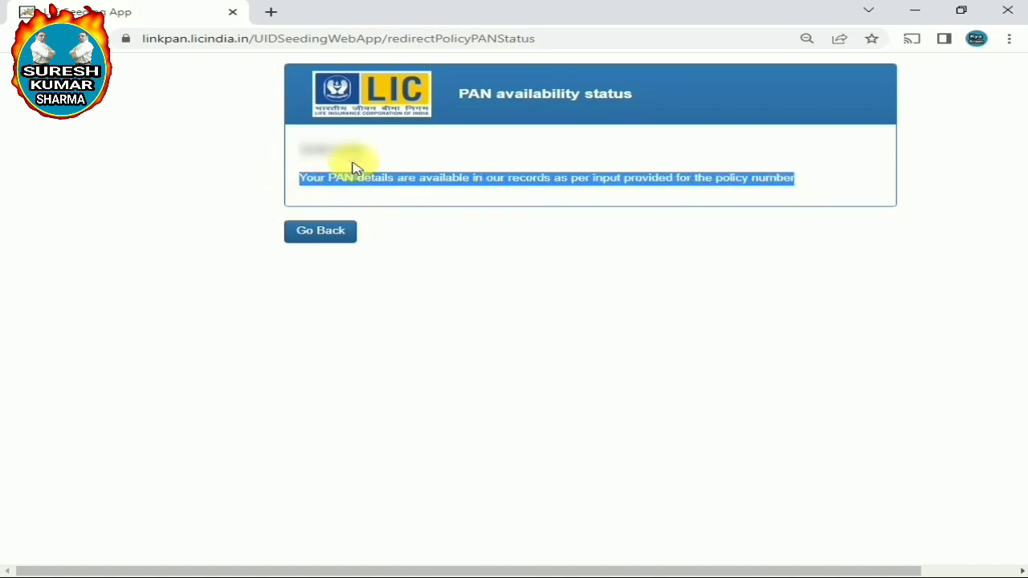
pyautogui.moveTo(298, 155); pyautogui.dragTo(391, 156)
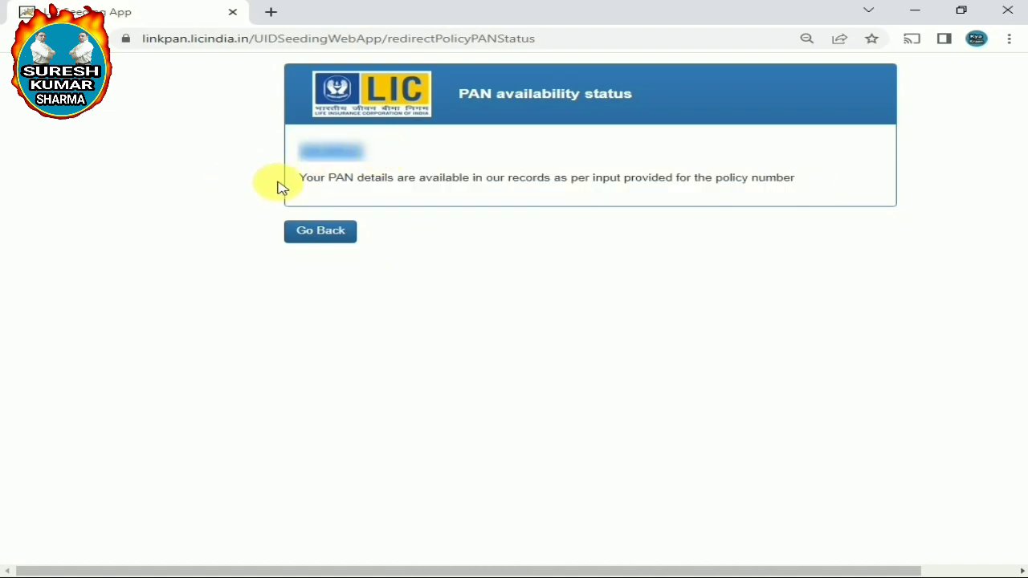
pyautogui.moveTo(301, 179); pyautogui.dragTo(881, 184)
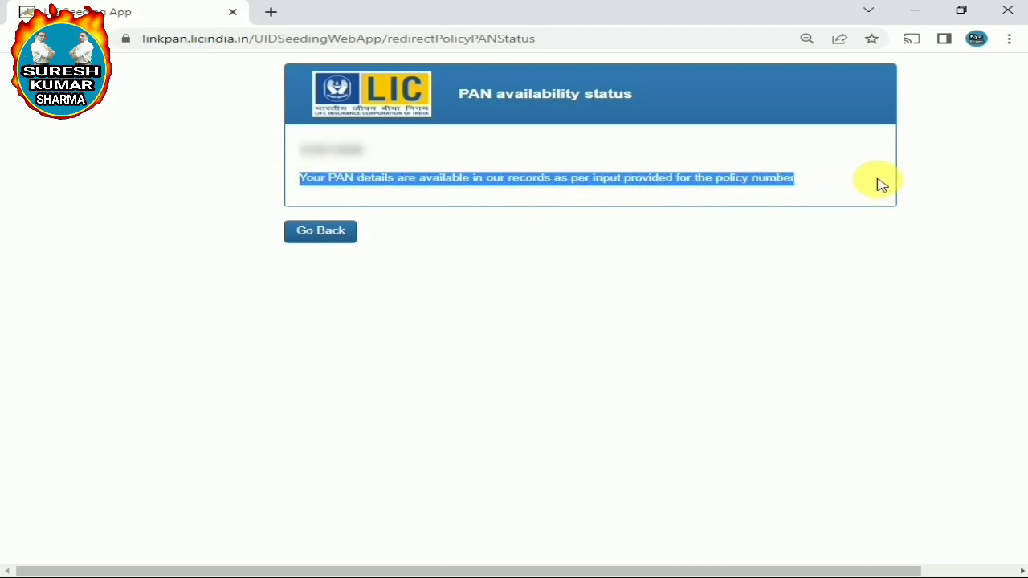
pyautogui.click(882, 185)
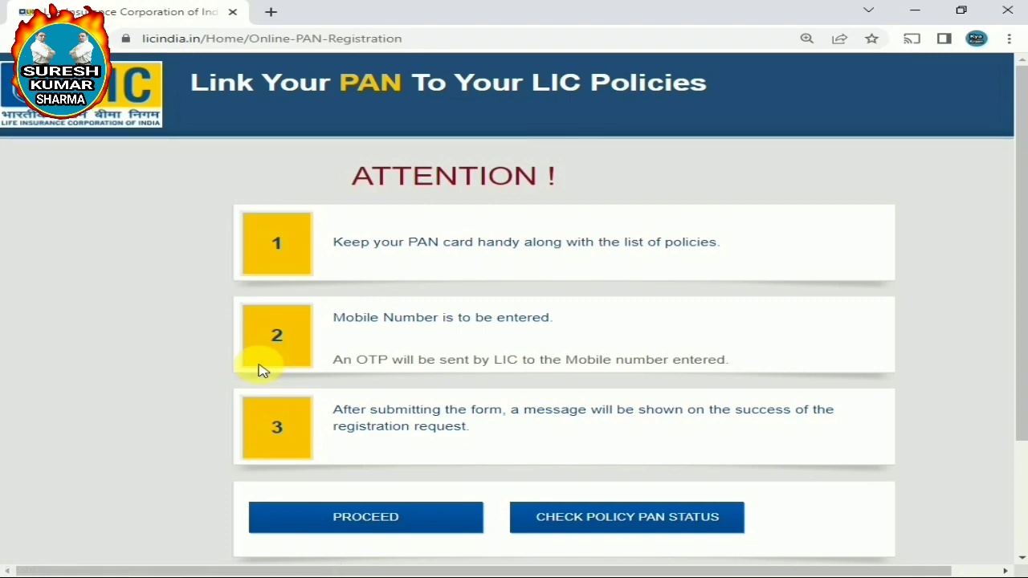
# Review the Link Your PAN To Your LIC Policies page title and ATTENTION instructions
pyautogui.scroll(-1, 259, 370)
pyautogui.scroll(1, 259, 369)
pyautogui.moveTo(181, 80); pyautogui.dragTo(729, 83)
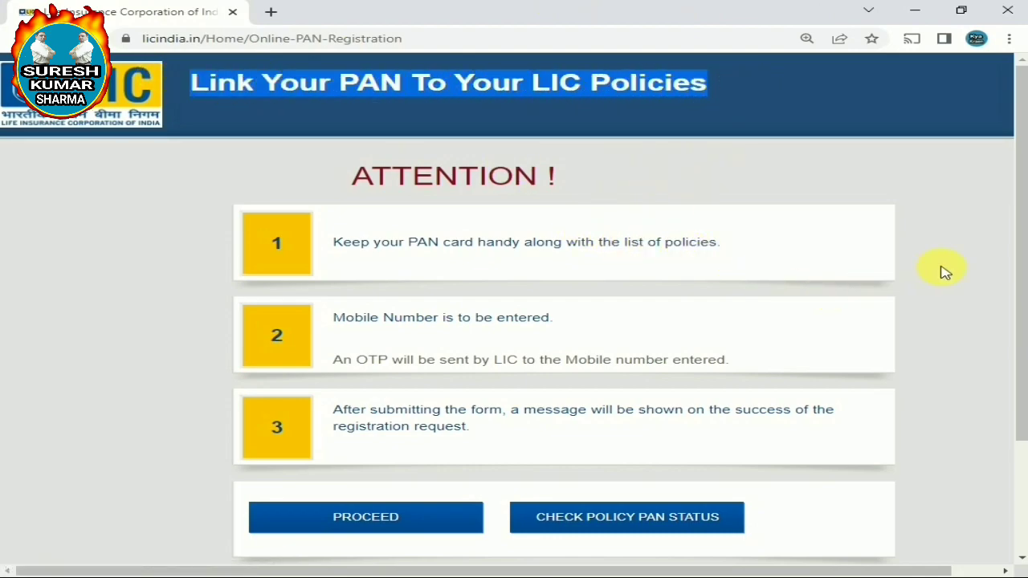
pyautogui.click(970, 292)
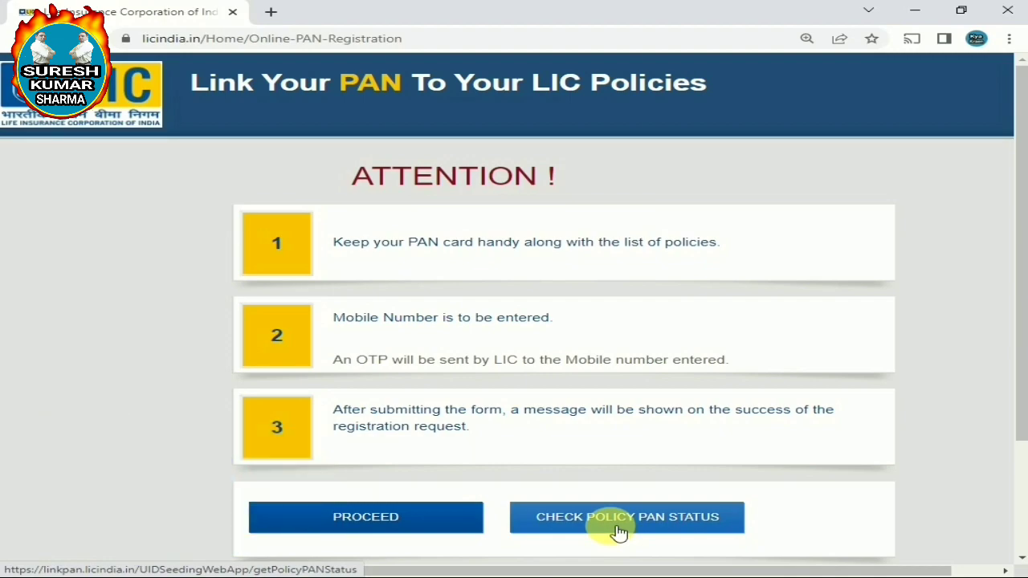
# Scroll the Link Your PAN page and open CHECK POLICY PAN STATUS
pyautogui.scroll(-2, 618, 533)
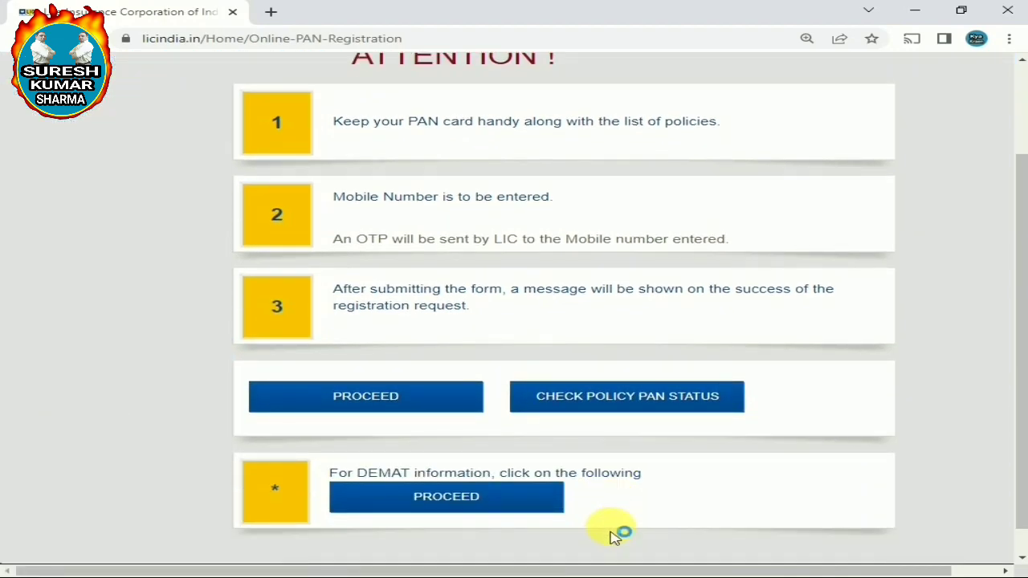
pyautogui.scroll(1, 618, 532)
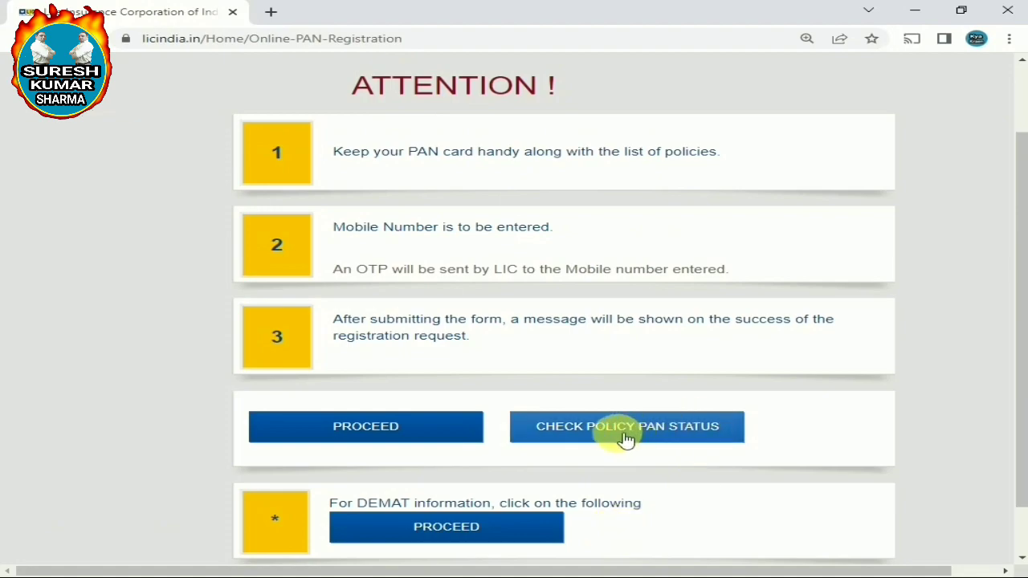
pyautogui.click(626, 437)
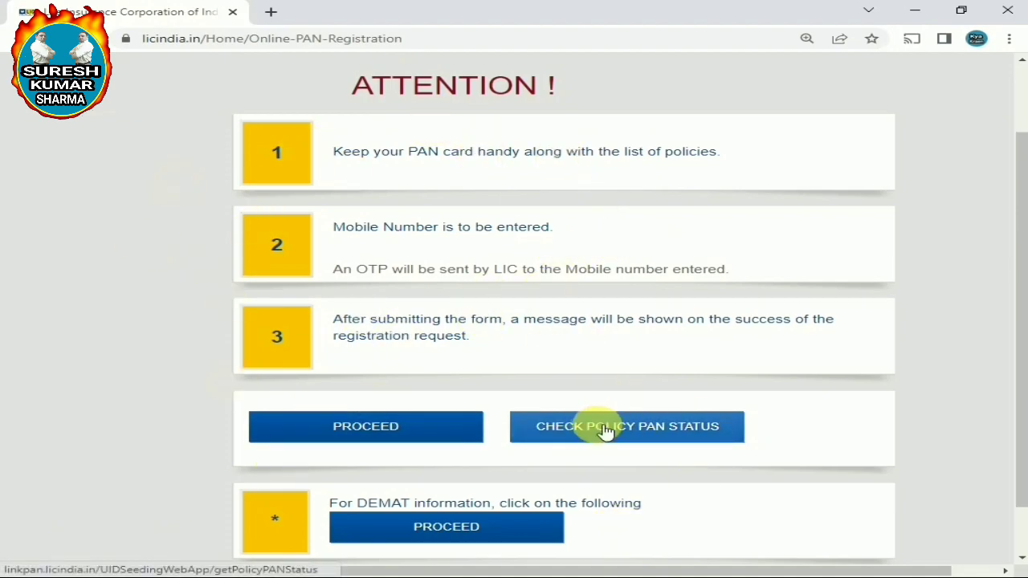
pyautogui.click(605, 431)
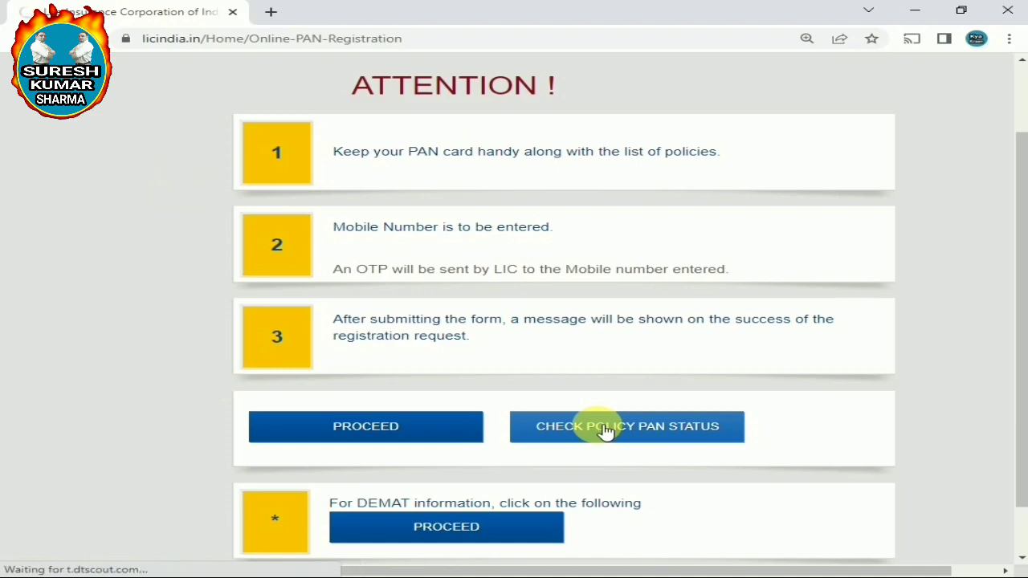